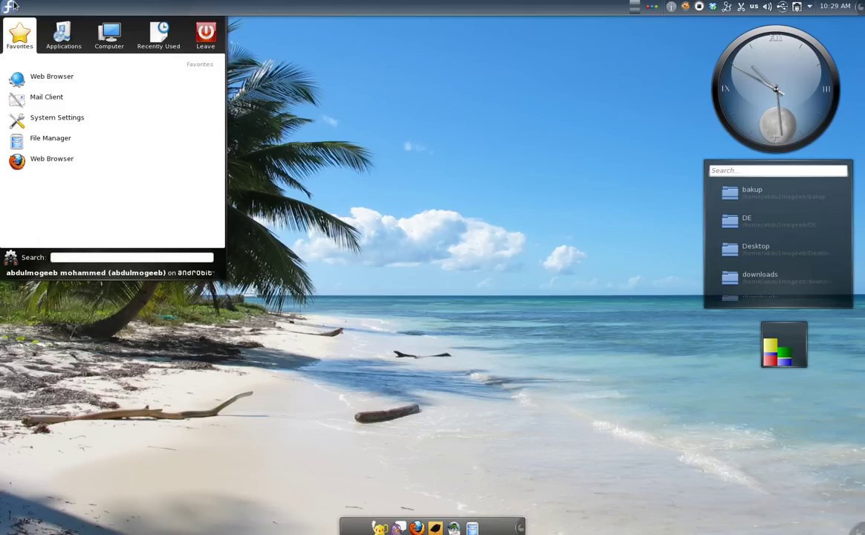
# - Launch VirtualBox and start the "linux tests" virtual machine, leaving only the machine's own window open
pyautogui.write('virtu')
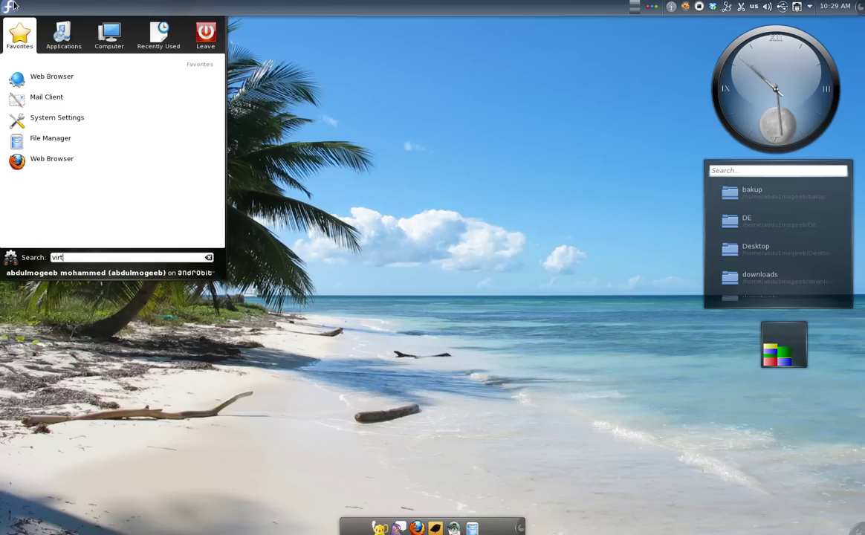
pyautogui.click(52, 47)
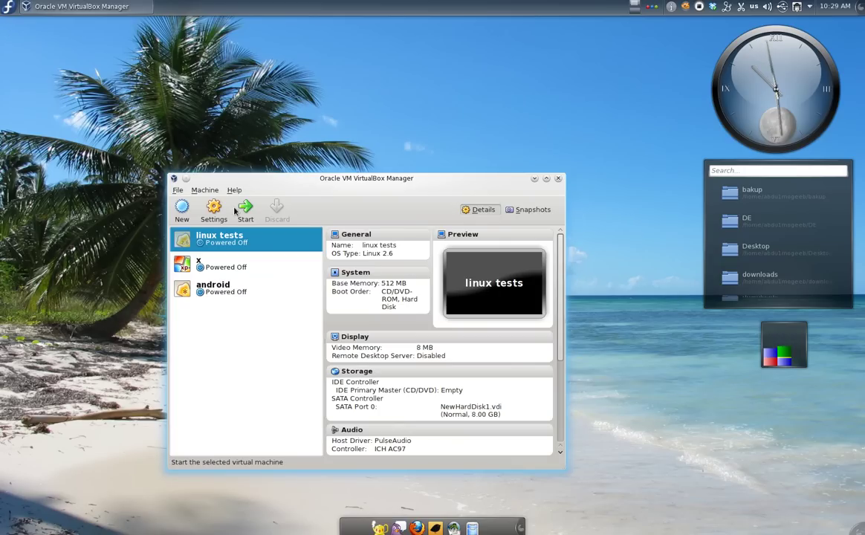
pyautogui.click(243, 211)
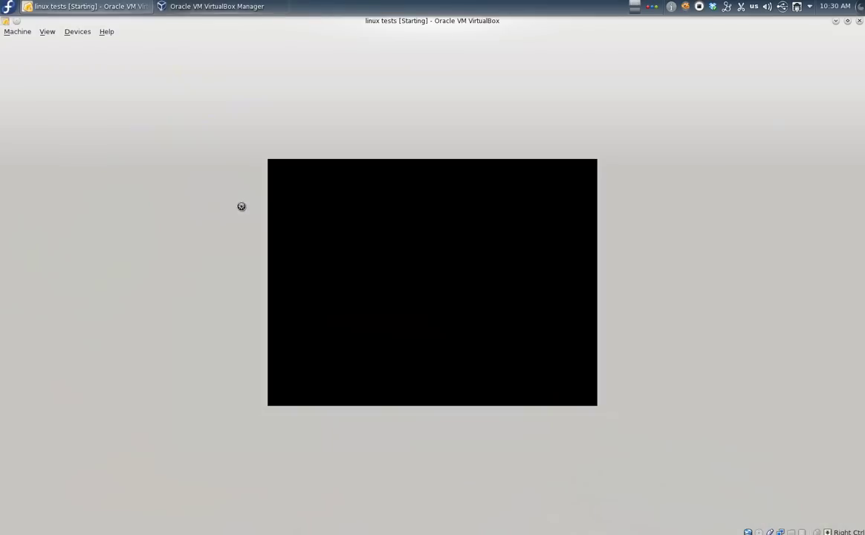
pyautogui.click(229, 9)
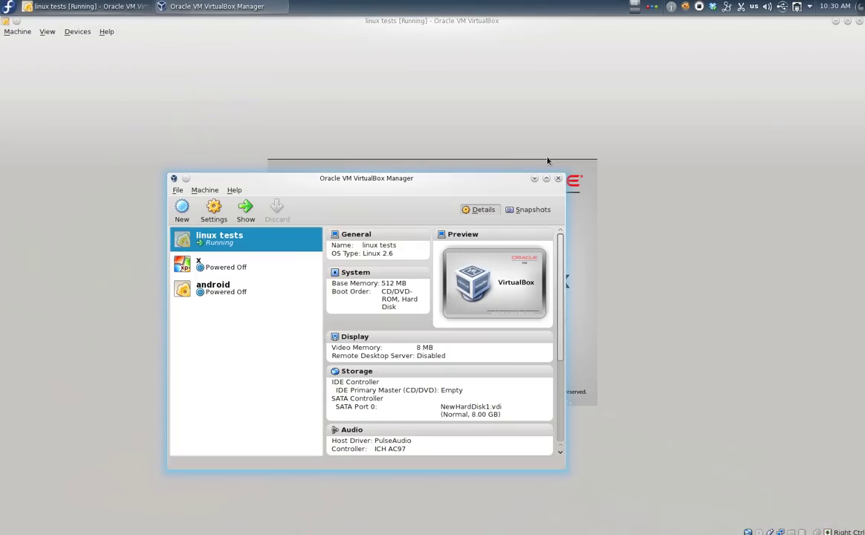
pyautogui.click(558, 180)
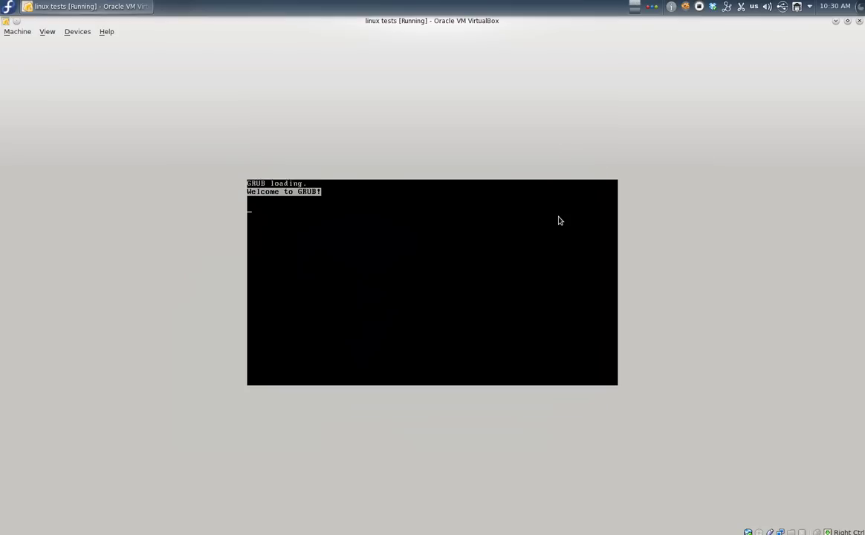
# - Boot the regular "SolusOS GNU/Linux, with Linux 3.0.0-ck1-solusos" entry from the GRUB menu
pyautogui.click(510, 200)
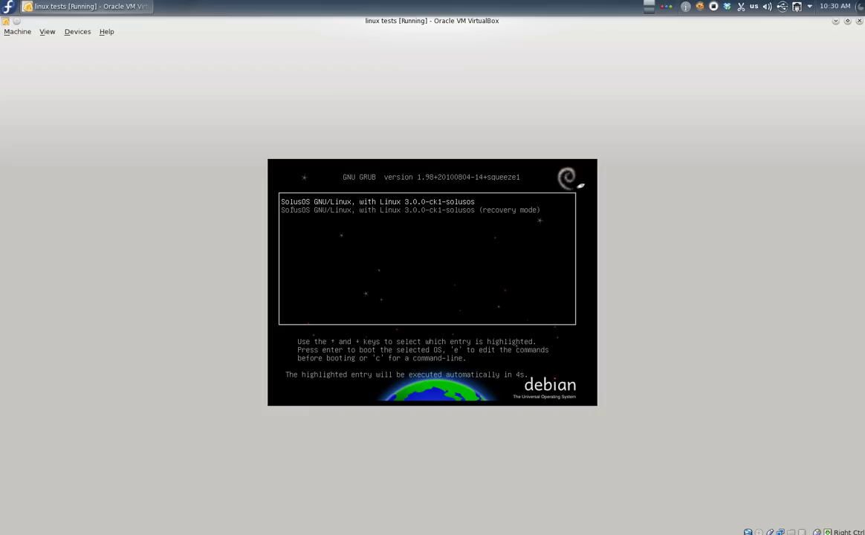
pyautogui.press('Down')
pyautogui.press('Up')
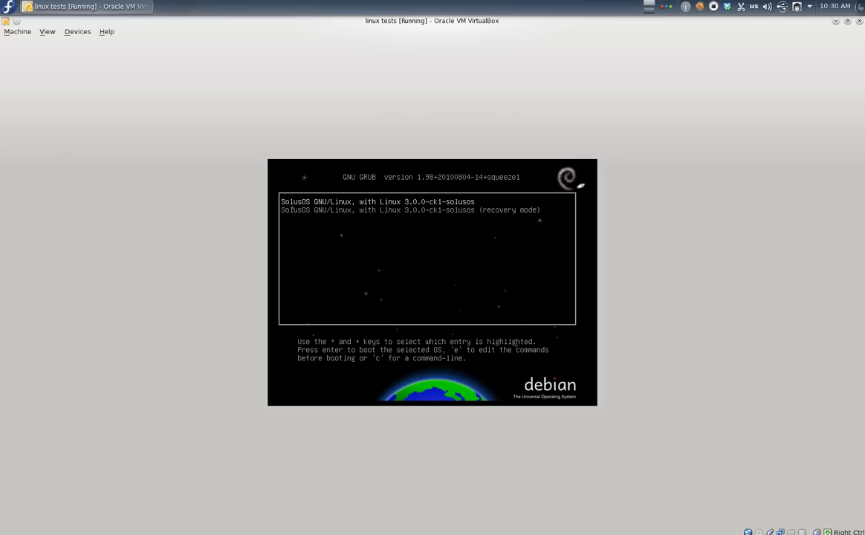
pyautogui.press('Return')
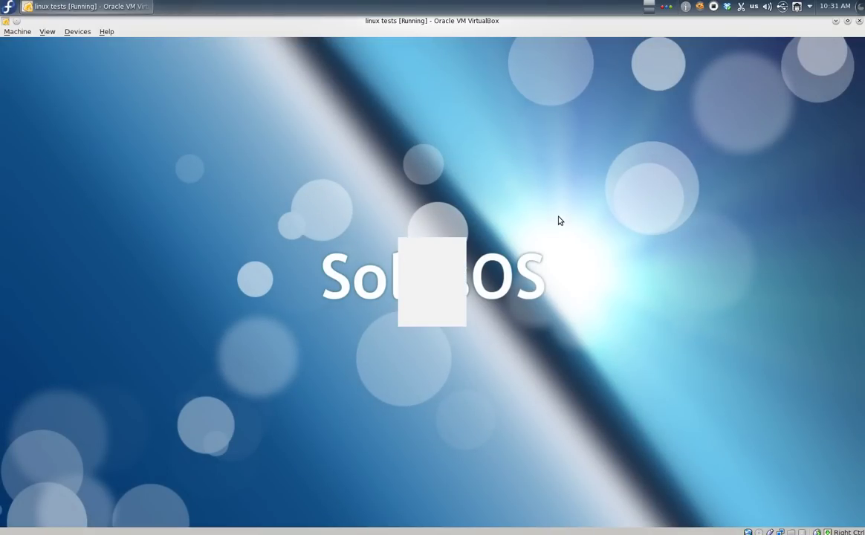
# - Log in to SolusOS with the listed user account by entering the account password
pyautogui.click(469, 301)
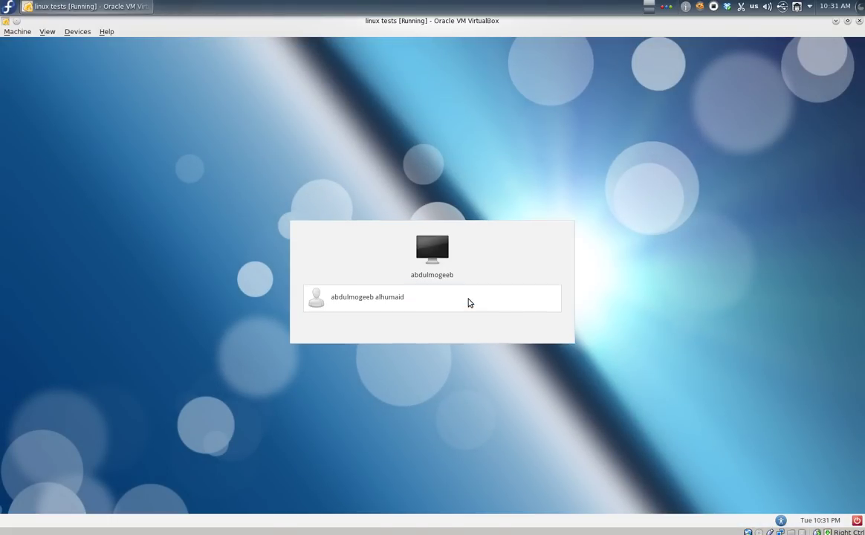
pyautogui.write('*****')
pyautogui.press('Return')
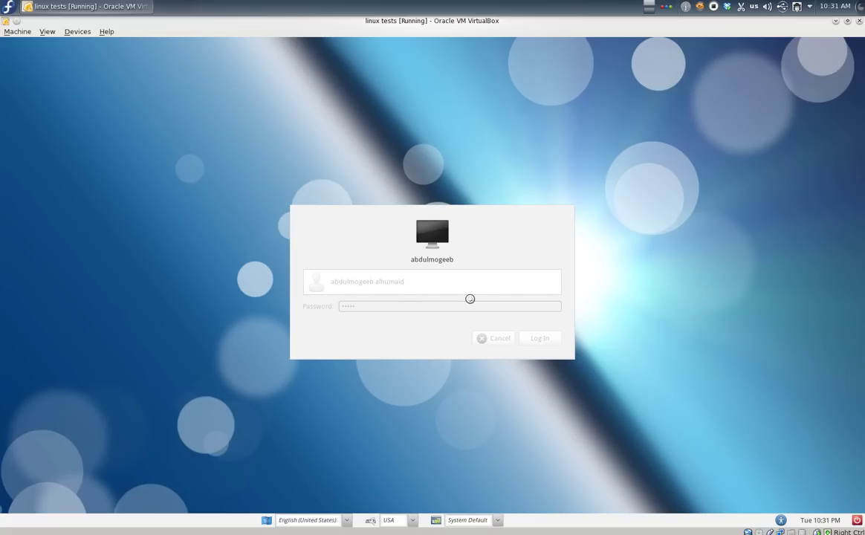
pyautogui.click(469, 303)
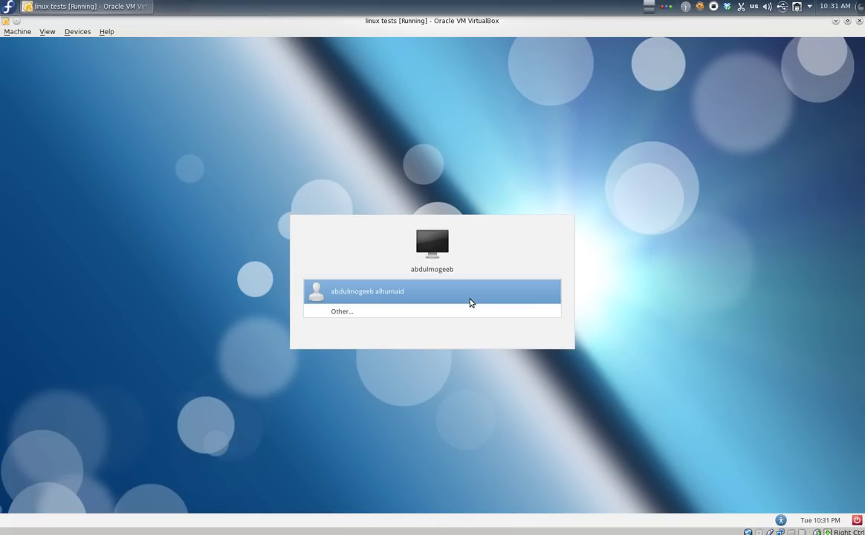
pyautogui.click(469, 300)
pyautogui.write('****')
pyautogui.press('Return')
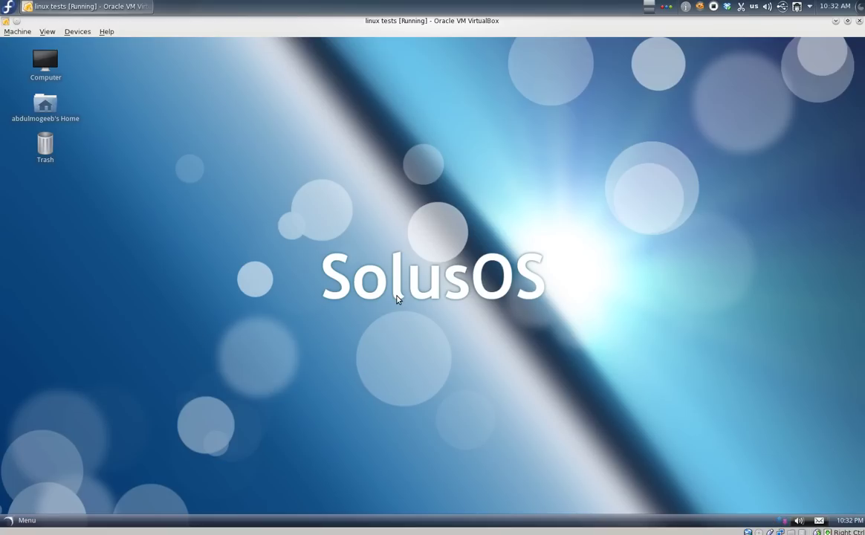
# - Open the desktop background preferences and try the bright blue wallpaper and the green-glowing SolusOS wallpaper
pyautogui.rightClick(547, 197)
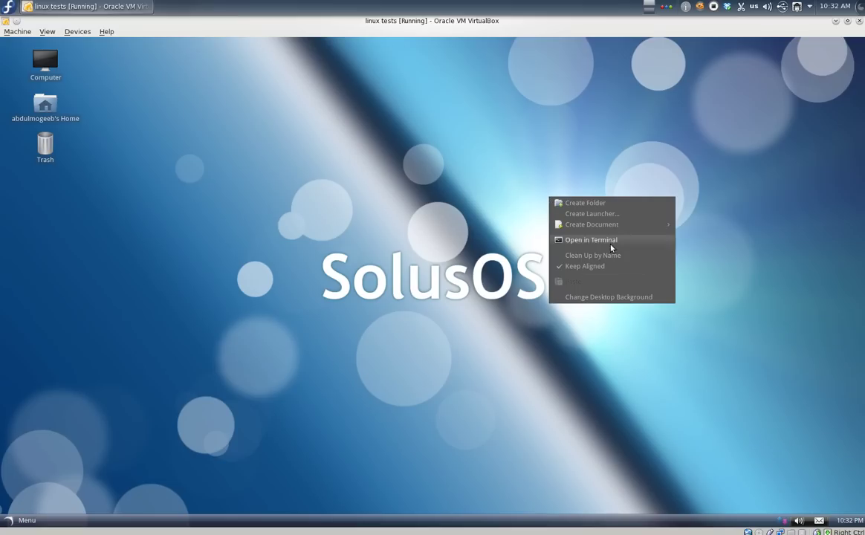
pyautogui.click(602, 298)
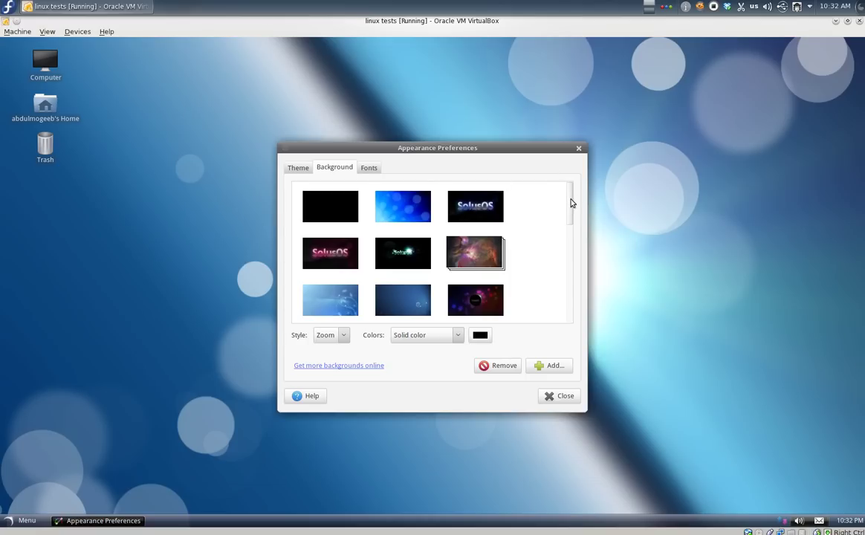
pyautogui.moveTo(569, 219); pyautogui.dragTo(572, 173)
pyautogui.click(394, 198)
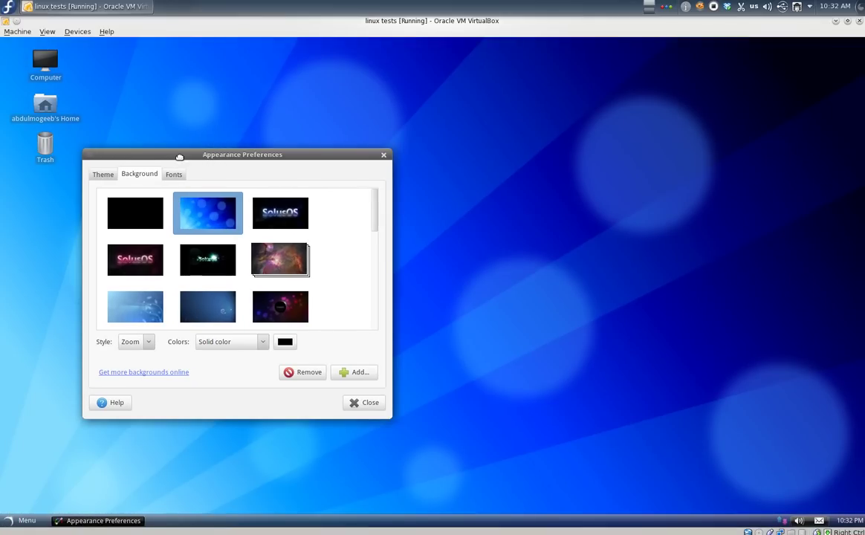
pyautogui.moveTo(163, 152); pyautogui.dragTo(83, 191)
pyautogui.click(133, 312)
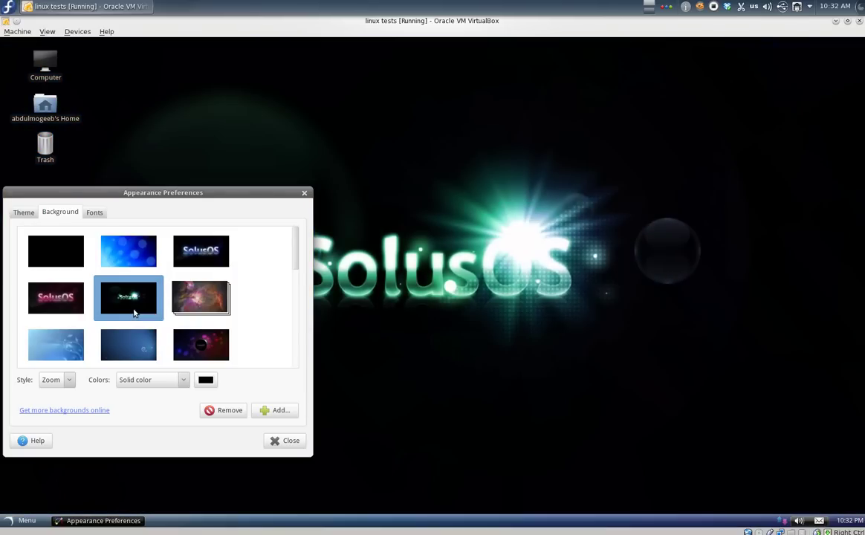
# - Try the SolusOS logo wallpaper with coloured lights, and apply the black SolusOS wallpaper with pink and blue glowing lettering
pyautogui.scroll(-2, 134, 312)
pyautogui.scroll(-8, 134, 312)
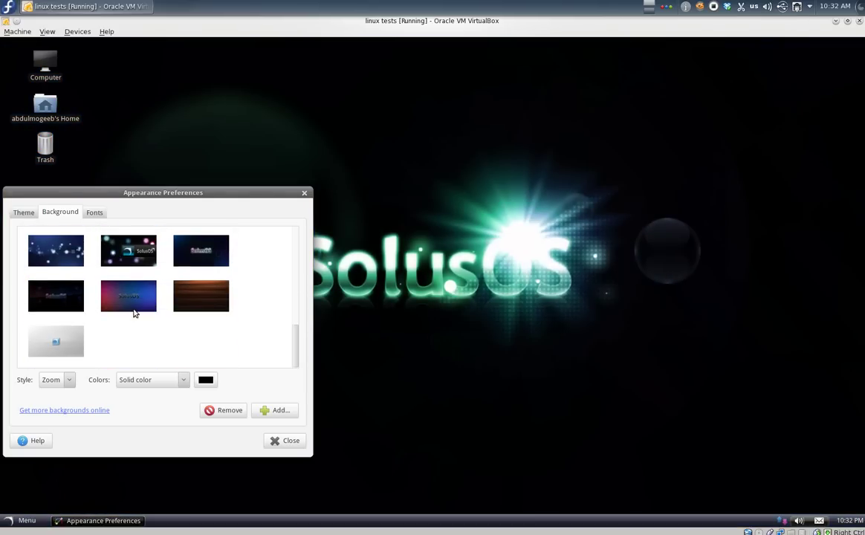
pyautogui.click(129, 250)
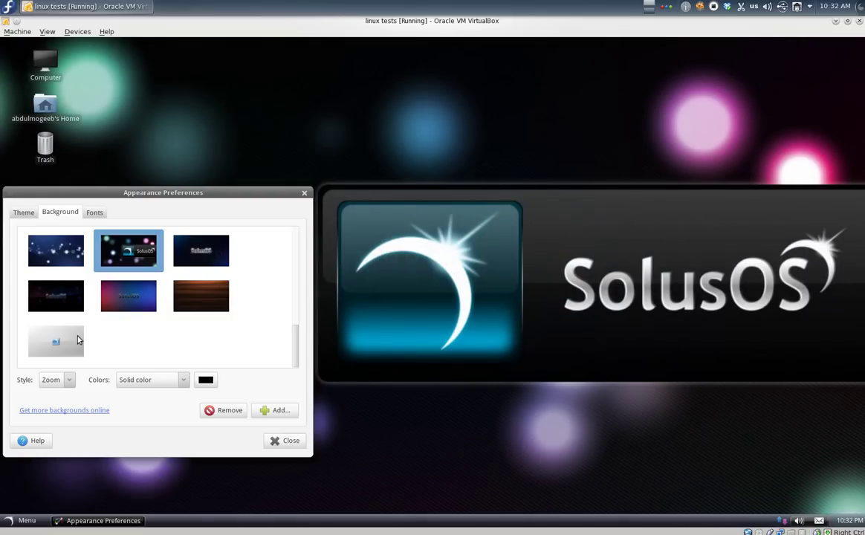
pyautogui.click(65, 308)
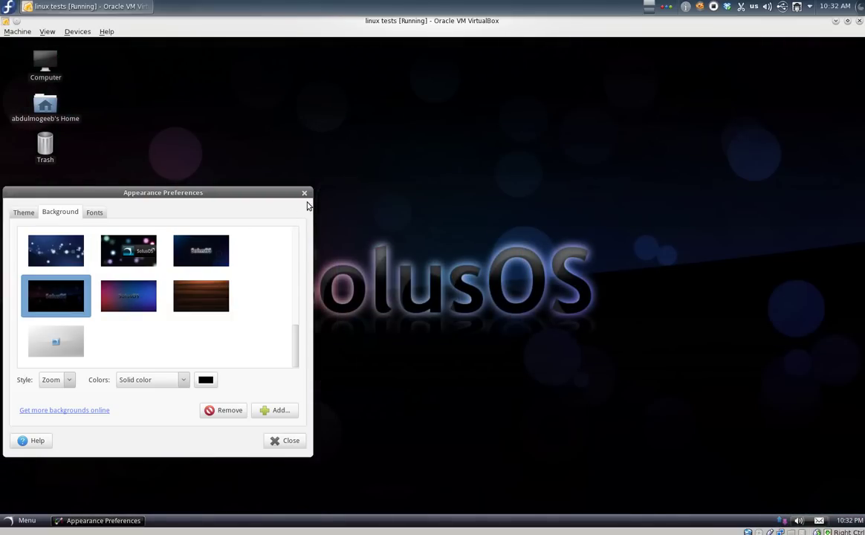
pyautogui.moveTo(190, 193); pyautogui.dragTo(609, 188)
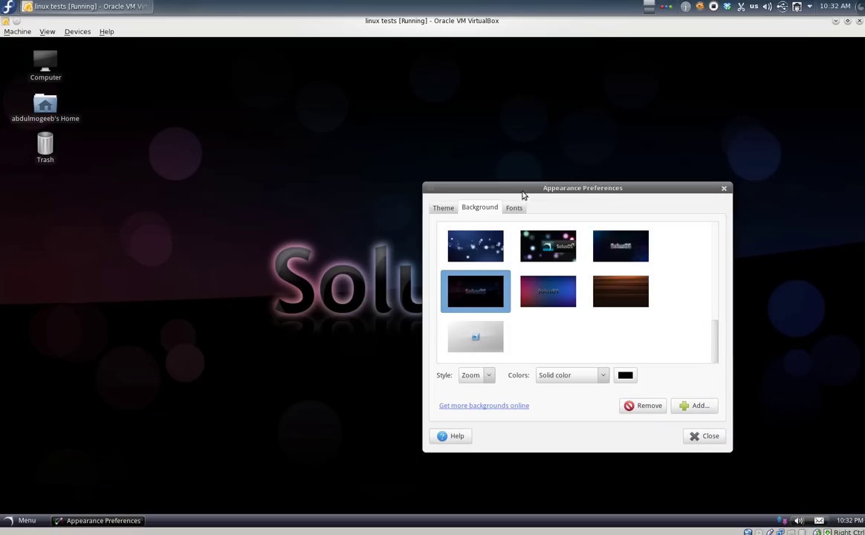
# - Try the Victory and Zuki Blues desktop themes, restore the Custom theme and close the appearance preferences
pyautogui.click(440, 207)
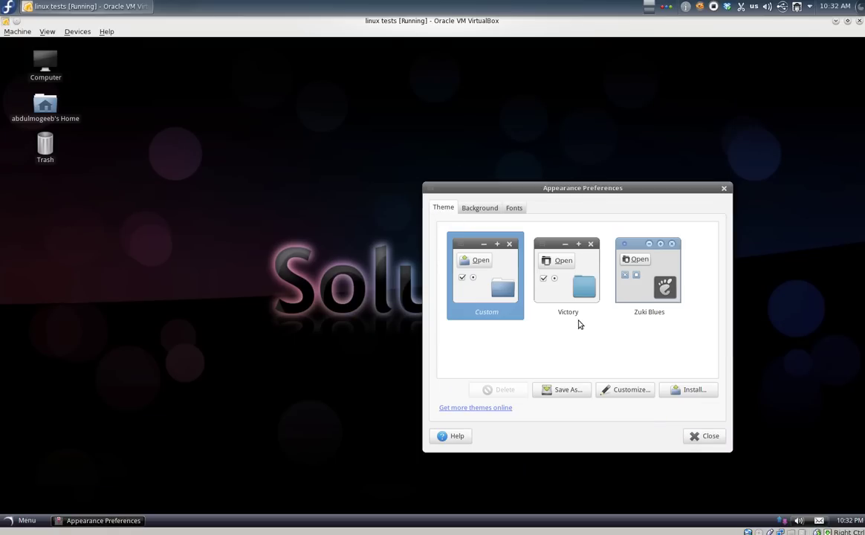
pyautogui.click(545, 269)
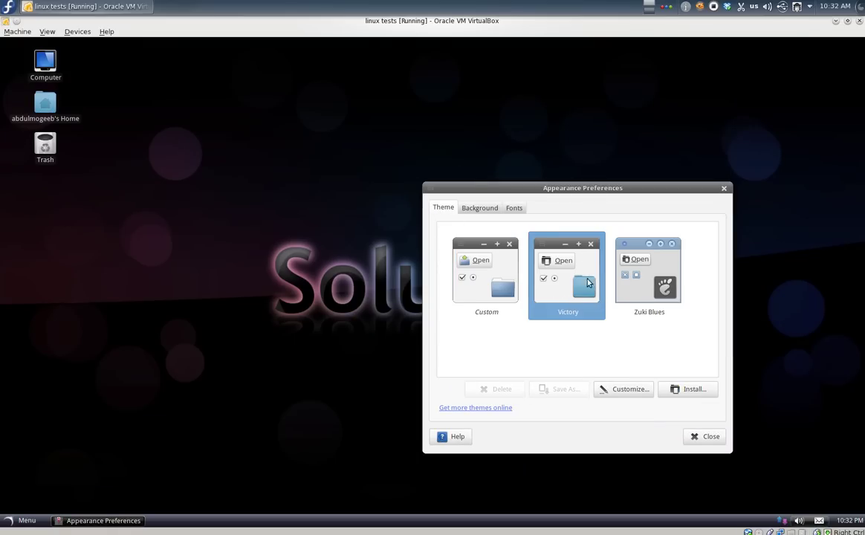
pyautogui.click(658, 278)
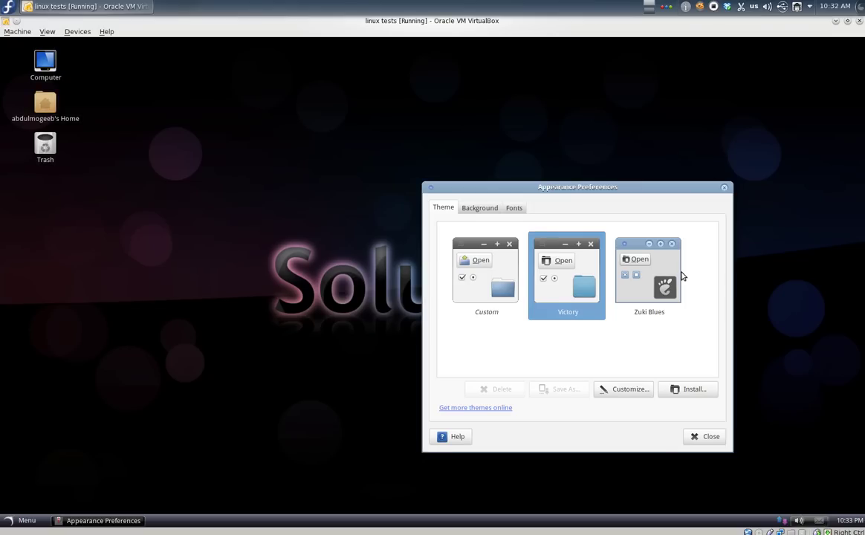
pyautogui.moveTo(494, 186); pyautogui.dragTo(484, 127)
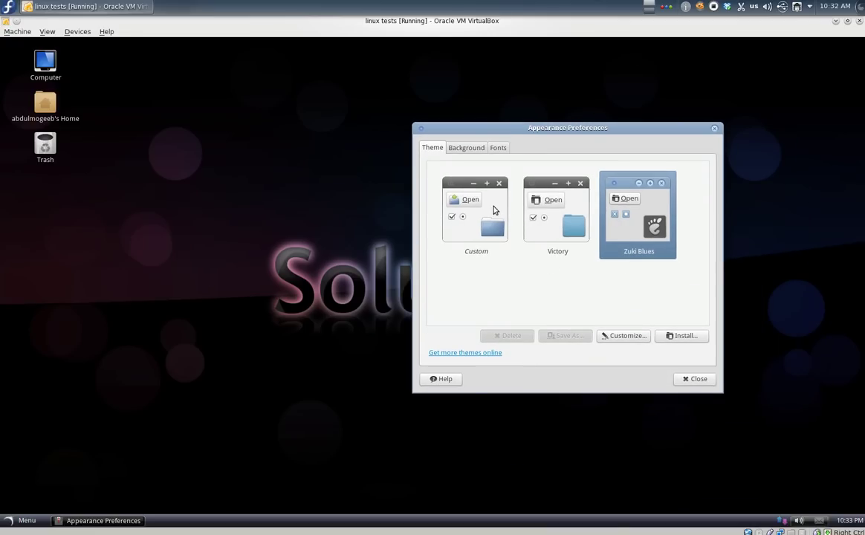
pyautogui.click(714, 130)
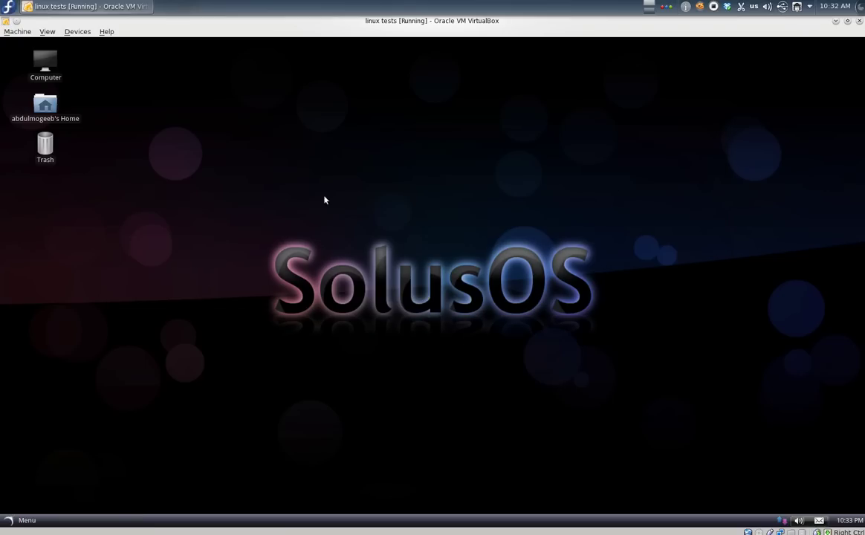
# - Browse the application categories in the SolusOS main menu, including System Tools, Places and Accessories
pyautogui.click(12, 521)
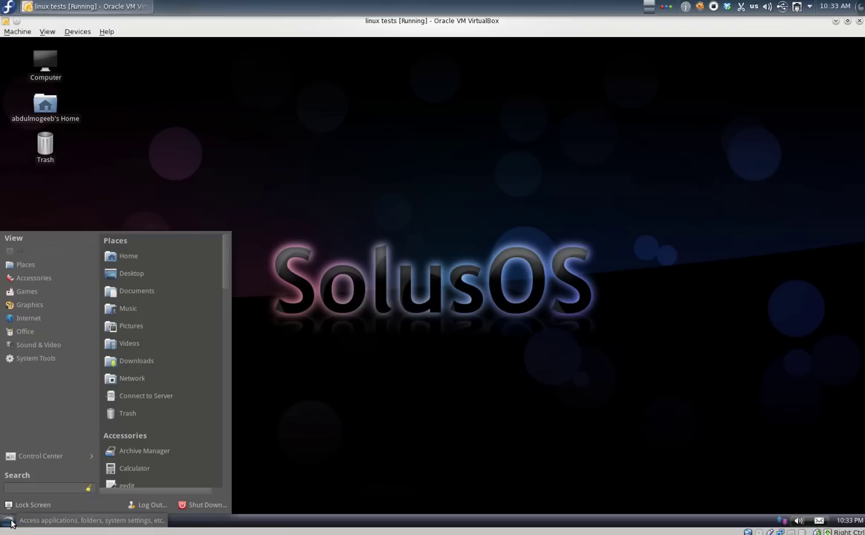
pyautogui.moveTo(9, 345)
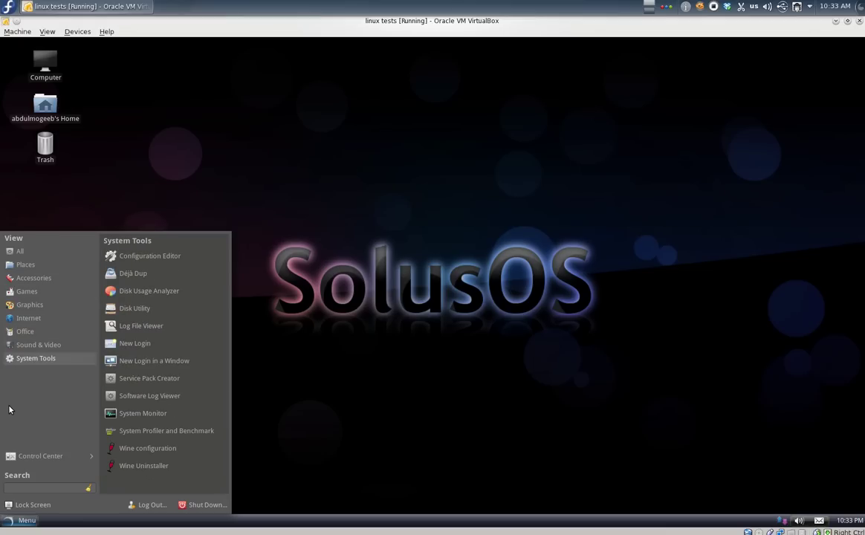
pyautogui.moveTo(22, 251)
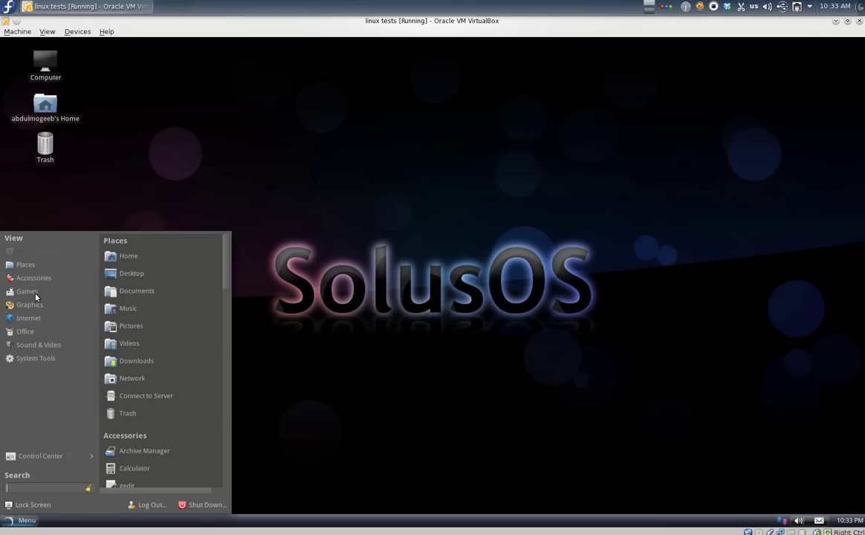
pyautogui.moveTo(40, 270)
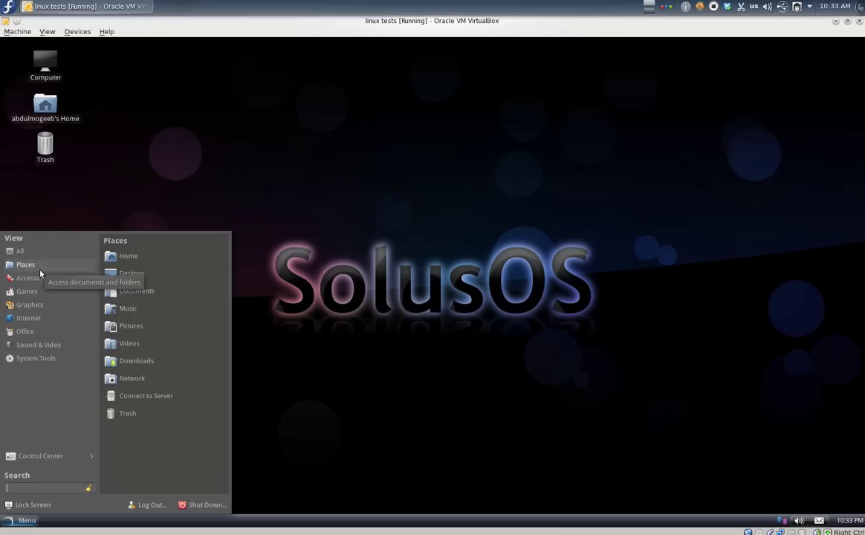
pyautogui.moveTo(54, 285)
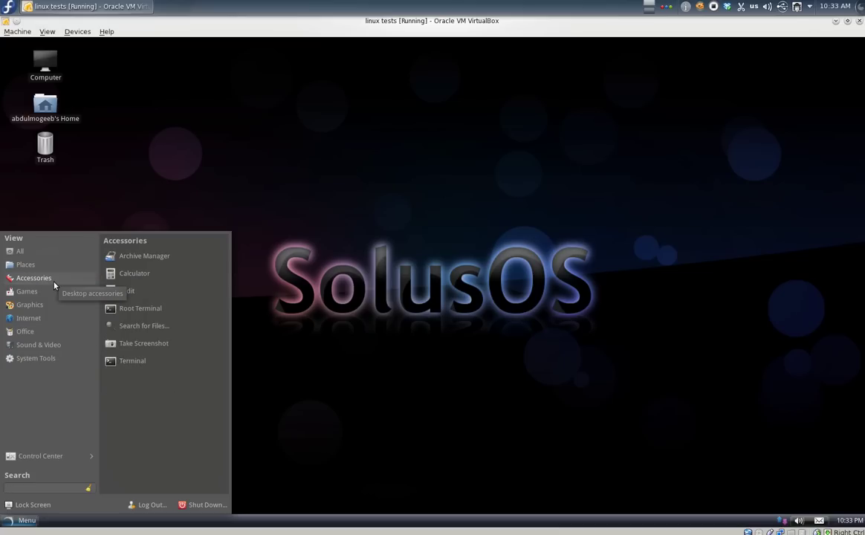